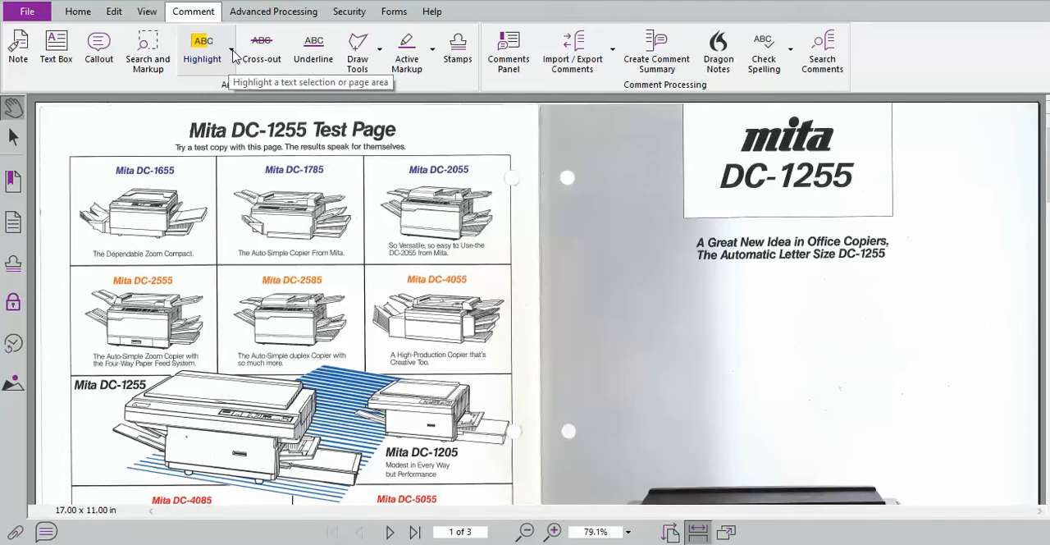
Apply a yellow area highlight over the "mita DC-1255" title box on page 1.
left_click(233, 51)
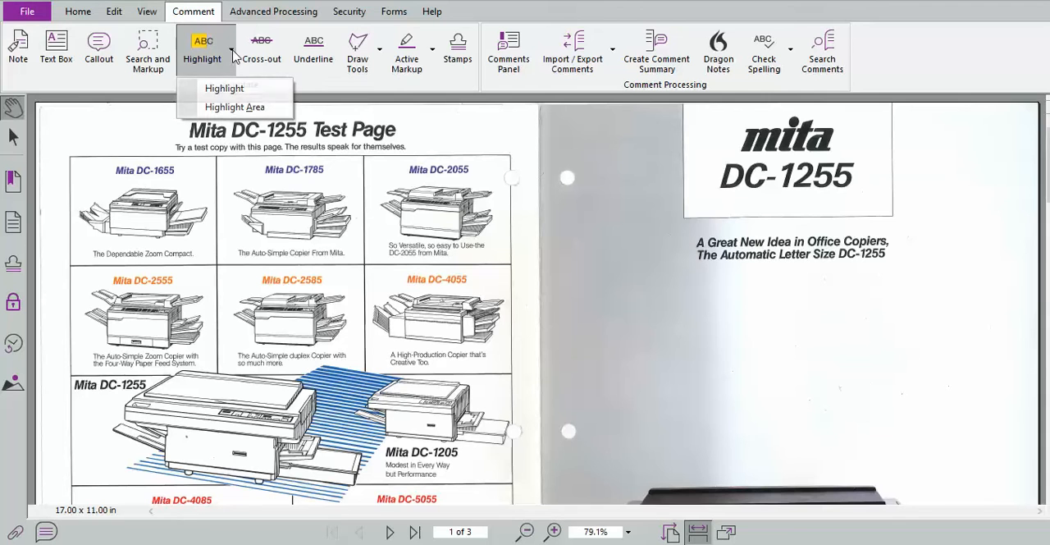
left_click(238, 107)
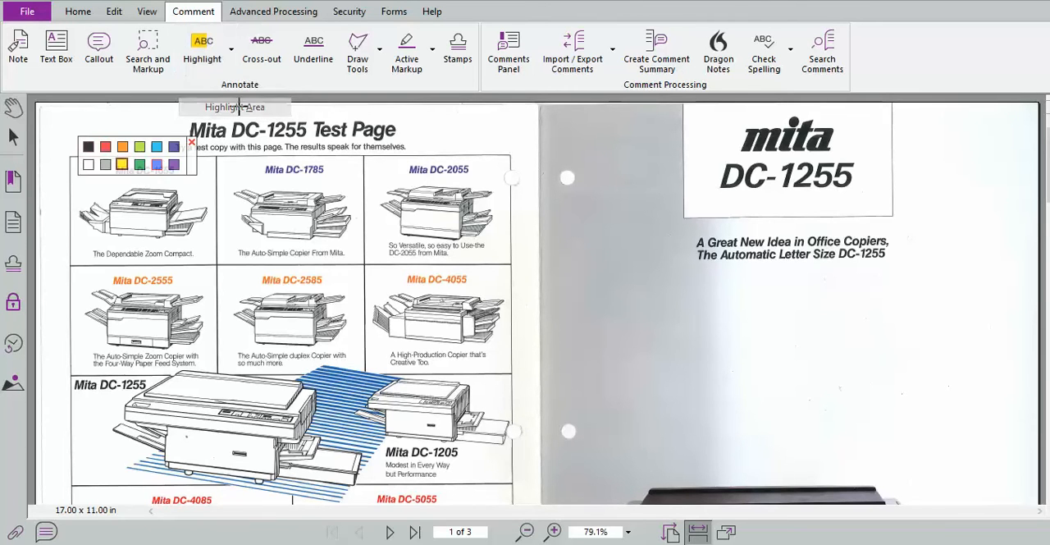
left_click(121, 167)
left_click_drag(680, 104, 893, 217)
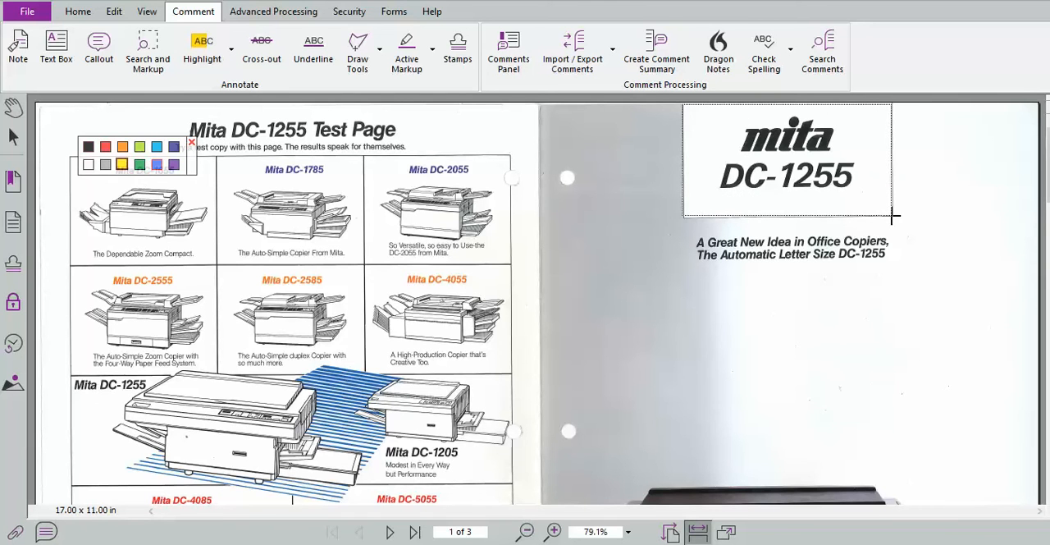
left_click_drag(893, 216, 893, 216)
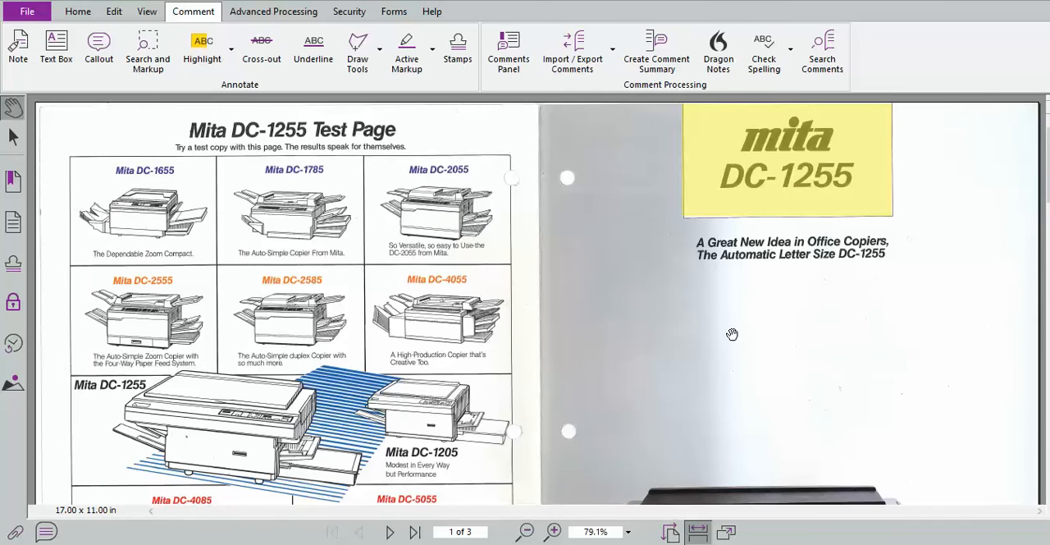
Apply a yellow area highlight over the whole Mita DC-1785 cell of the copier grid.
left_click(231, 51)
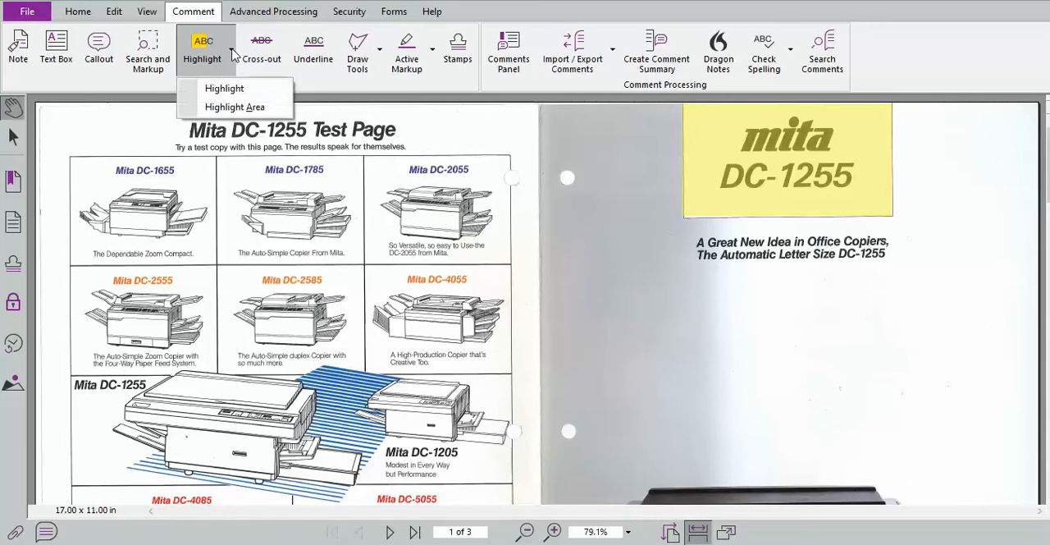
left_click(234, 107)
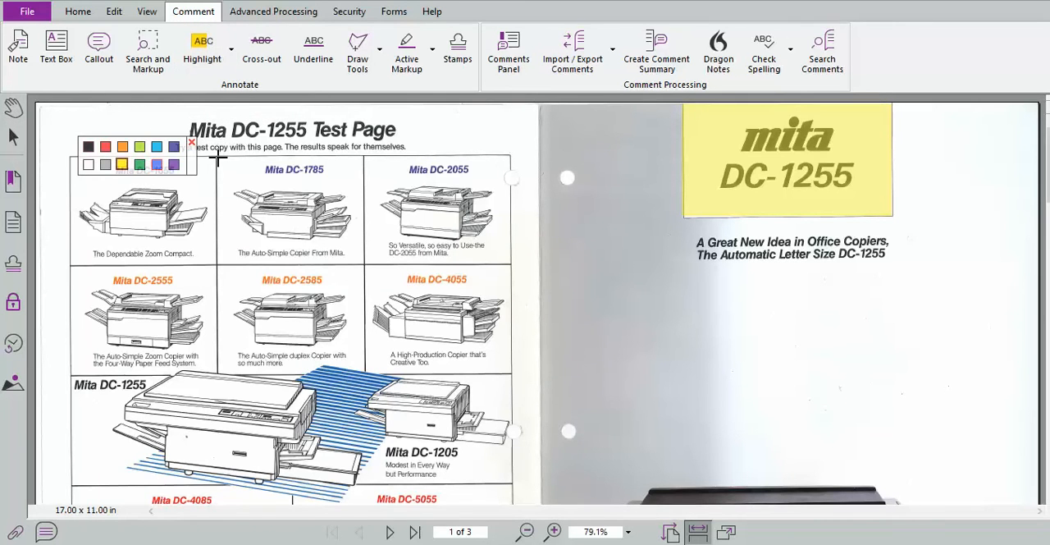
left_click_drag(218, 159, 365, 264)
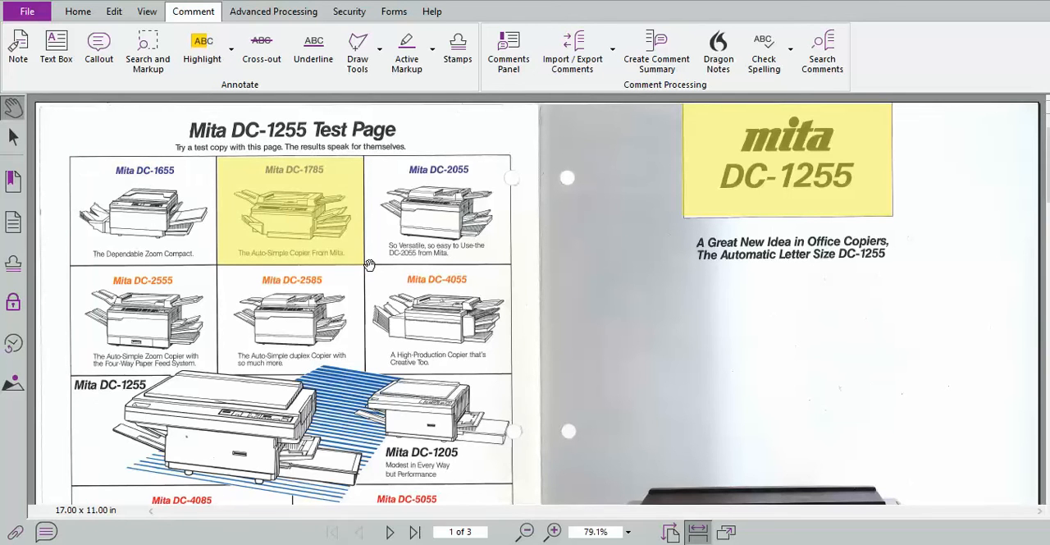
Area-highlight the line "The new DC-1255 automatically adjusts to produce" on page 2 in yellow.
left_click(232, 50)
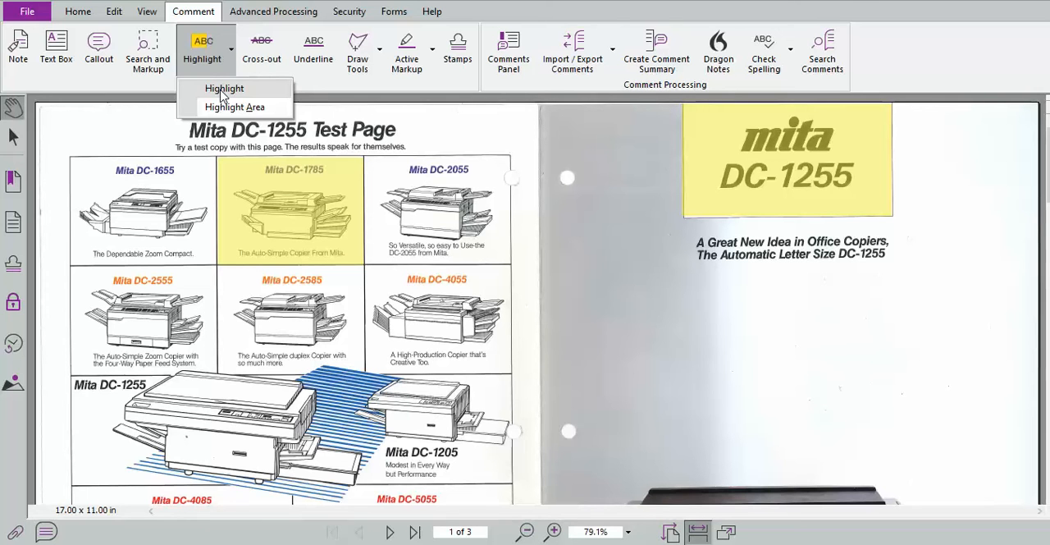
left_click(222, 91)
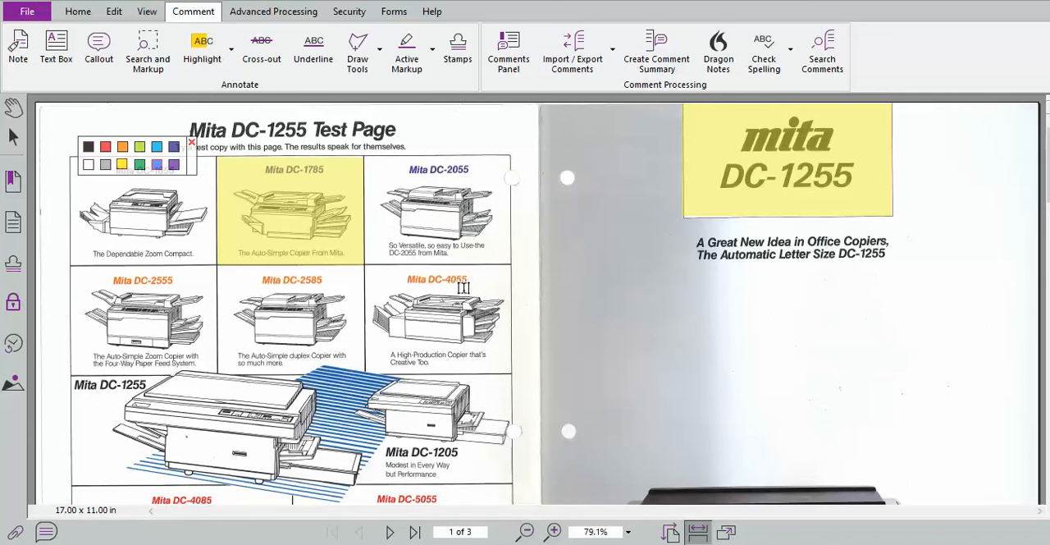
scroll(591, 246, "down", 3)
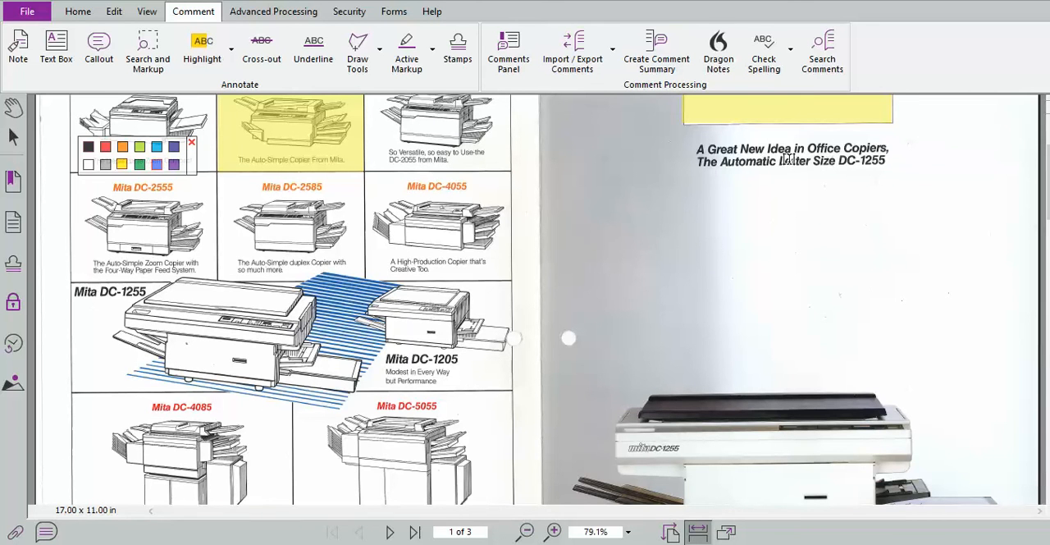
scroll(668, 197, "down", 10)
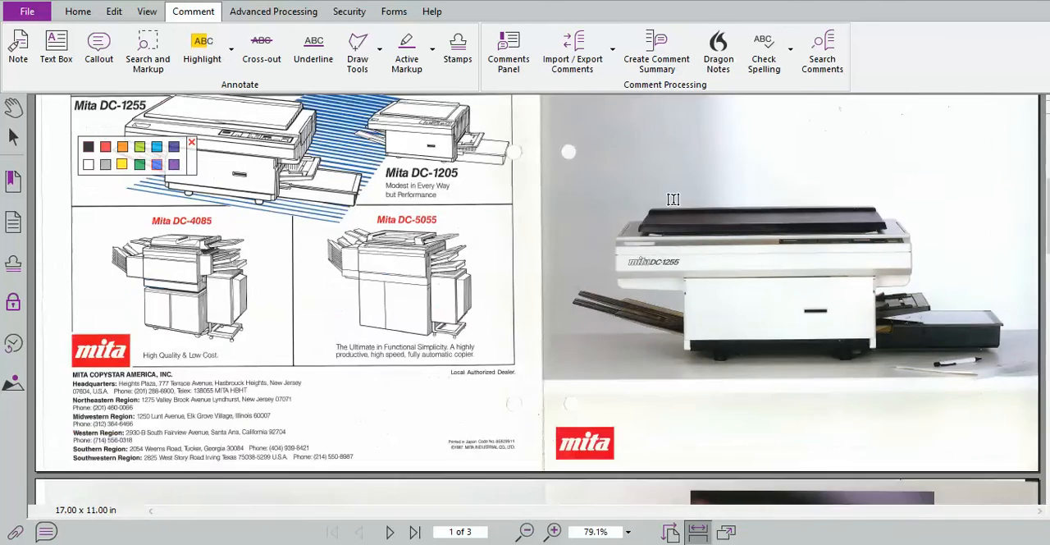
scroll(631, 242, "down", 3)
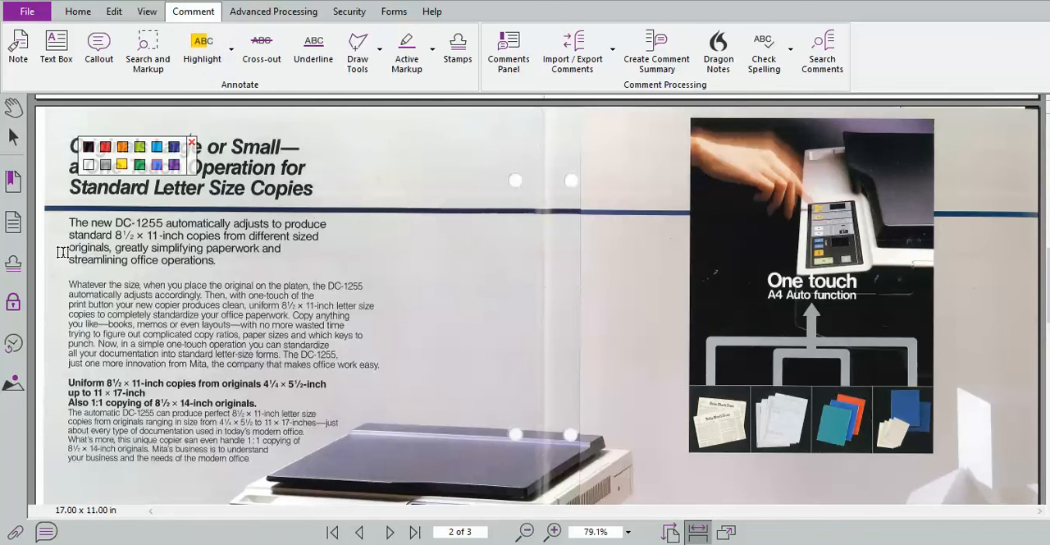
left_click(231, 51)
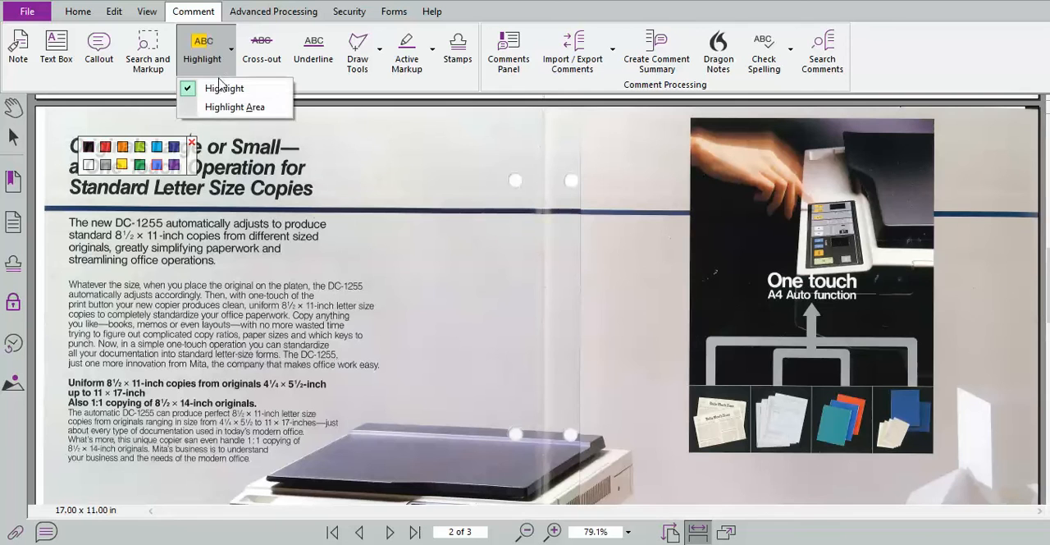
left_click(220, 108)
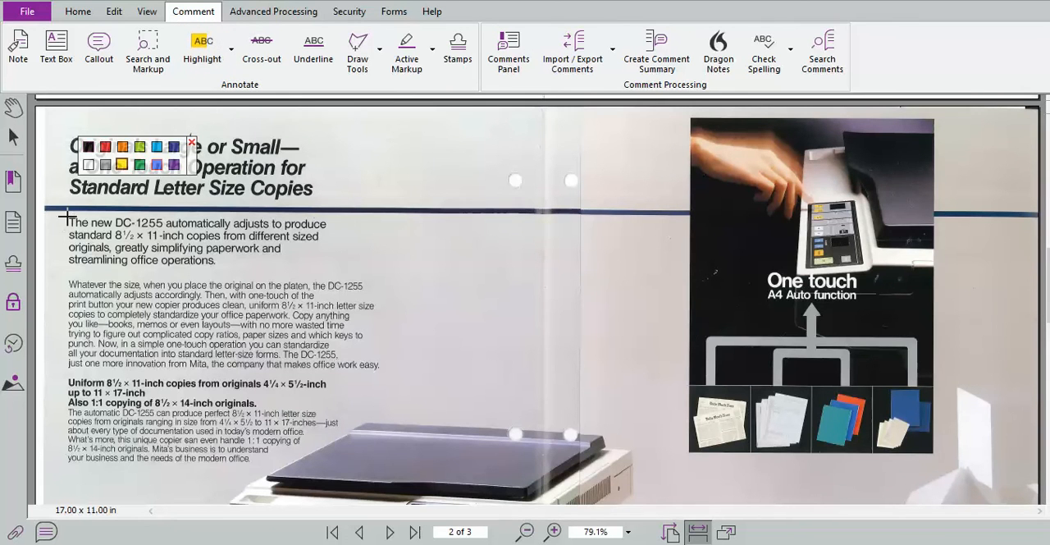
left_click_drag(67, 215, 334, 234)
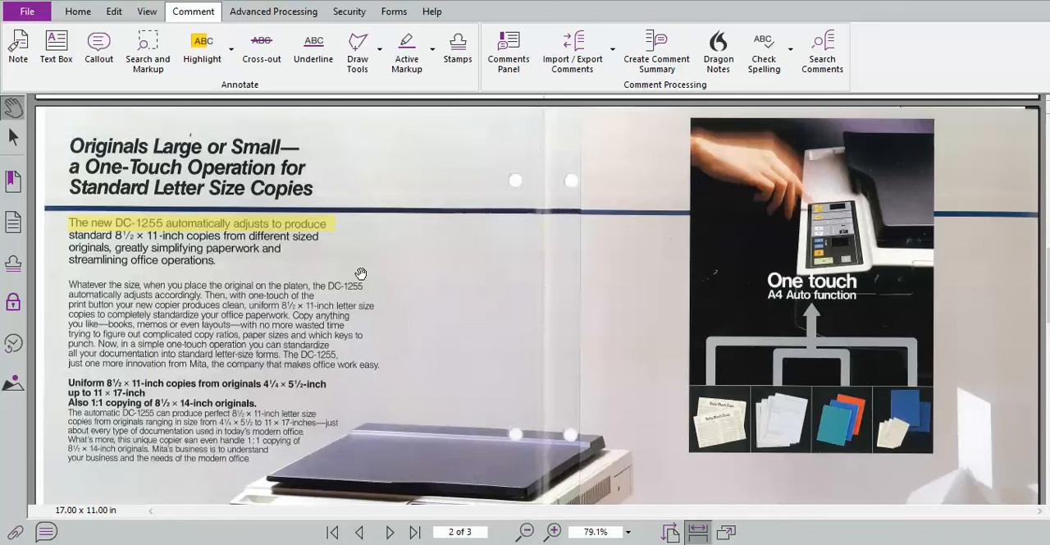
Add the typewriter text "price of copier is 1995" beside the highlighted line on page 2.
left_click(114, 12)
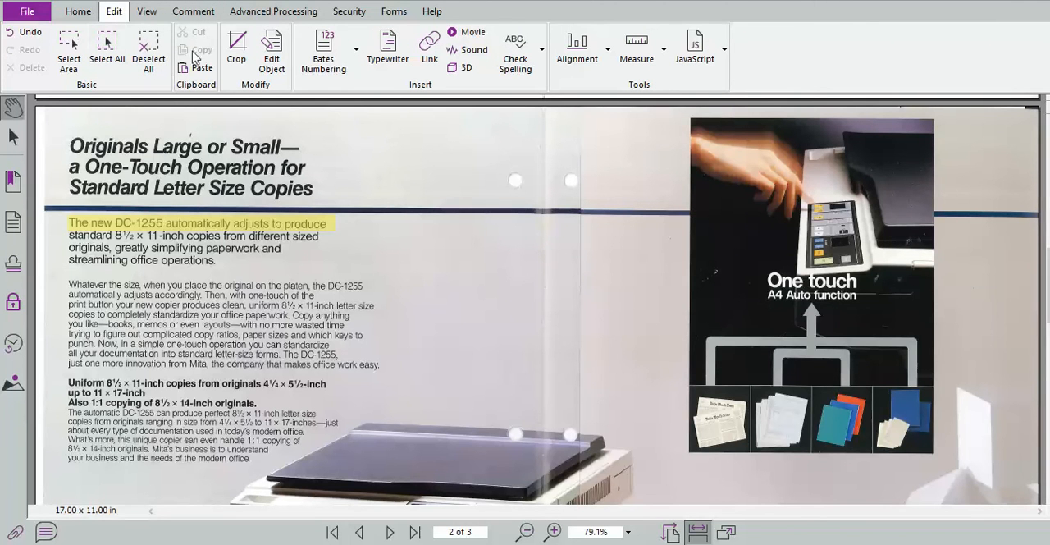
left_click(391, 62)
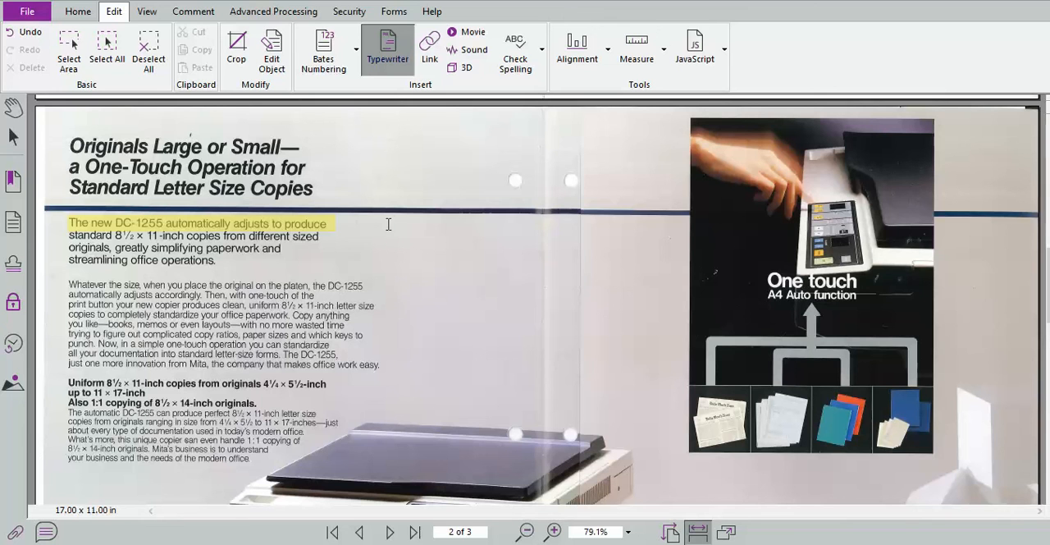
left_click(377, 230)
type("price")
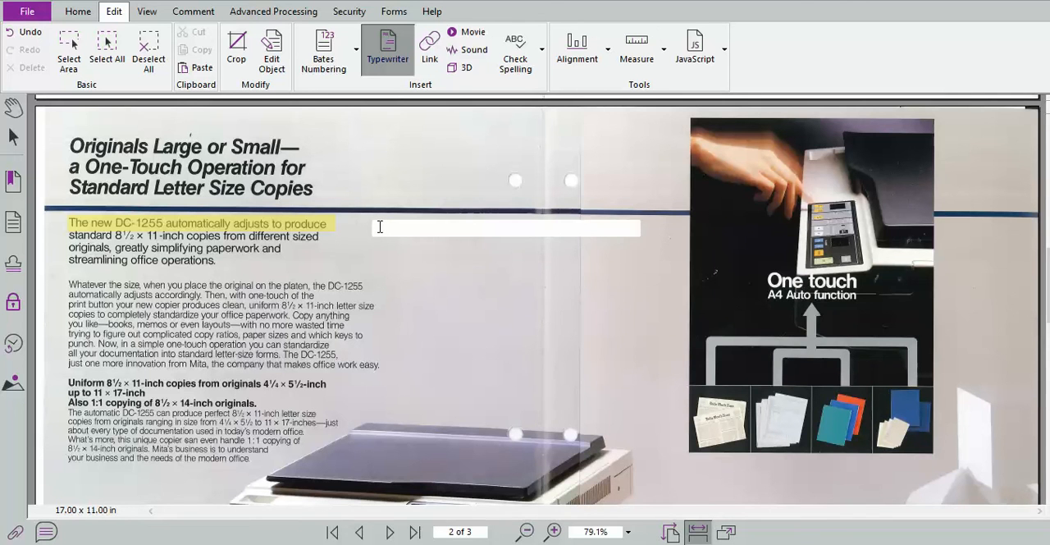
type(" of copier is 1995")
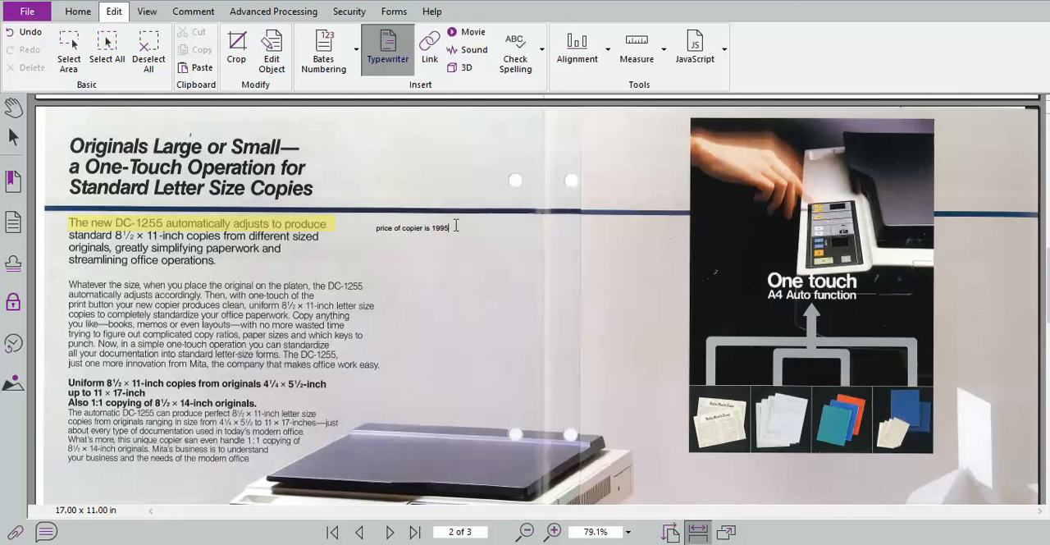
Set the font size of the "price of copier is 1995" text to 30 pt.
left_click_drag(457, 226, 373, 229)
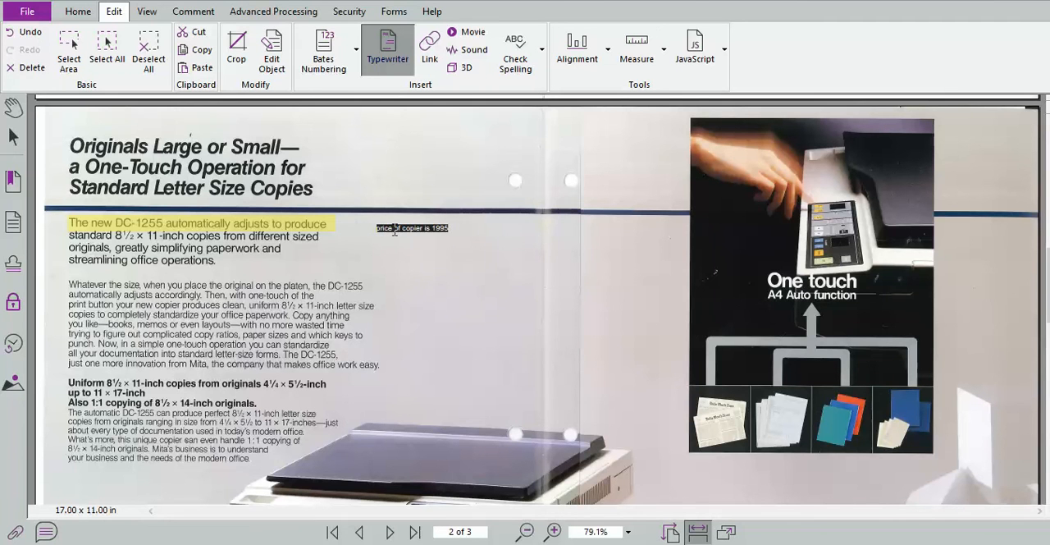
right_click(394, 230)
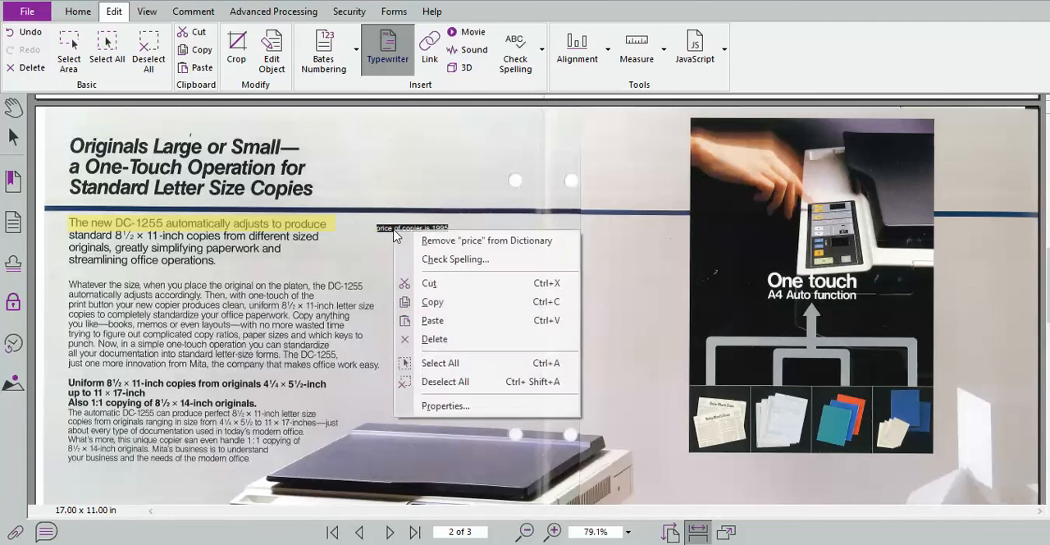
left_click(430, 405)
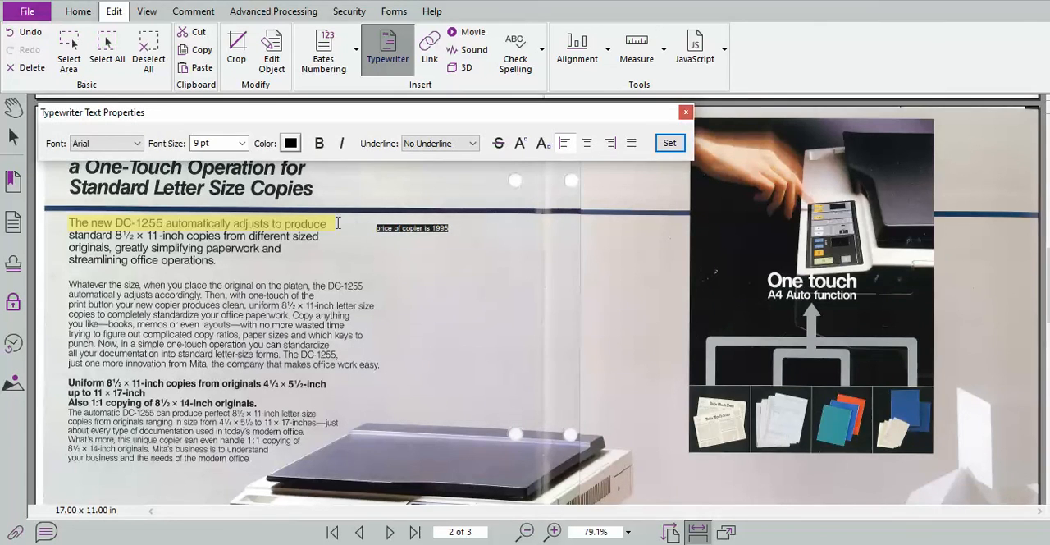
left_click(242, 144)
left_click(208, 222)
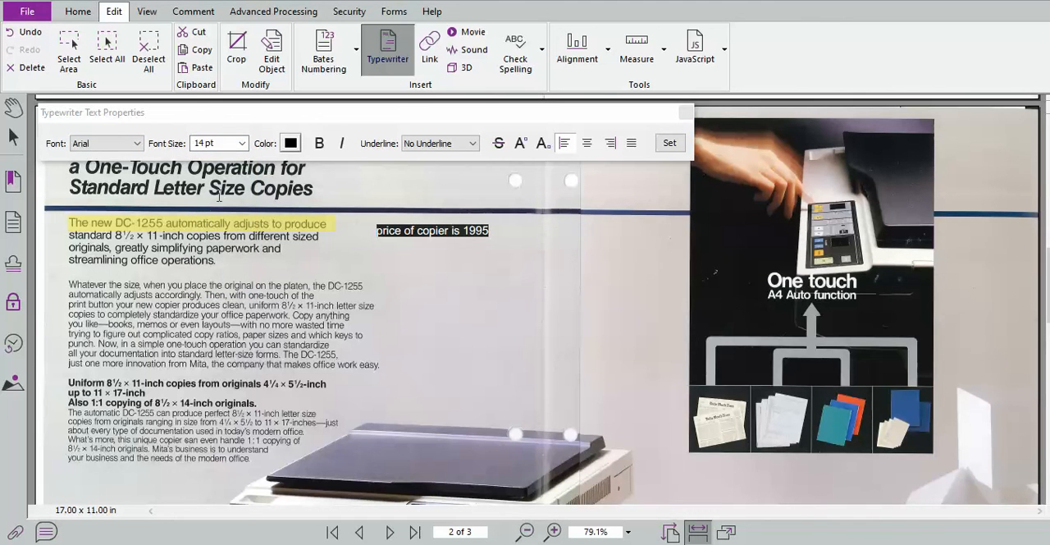
left_click(243, 144)
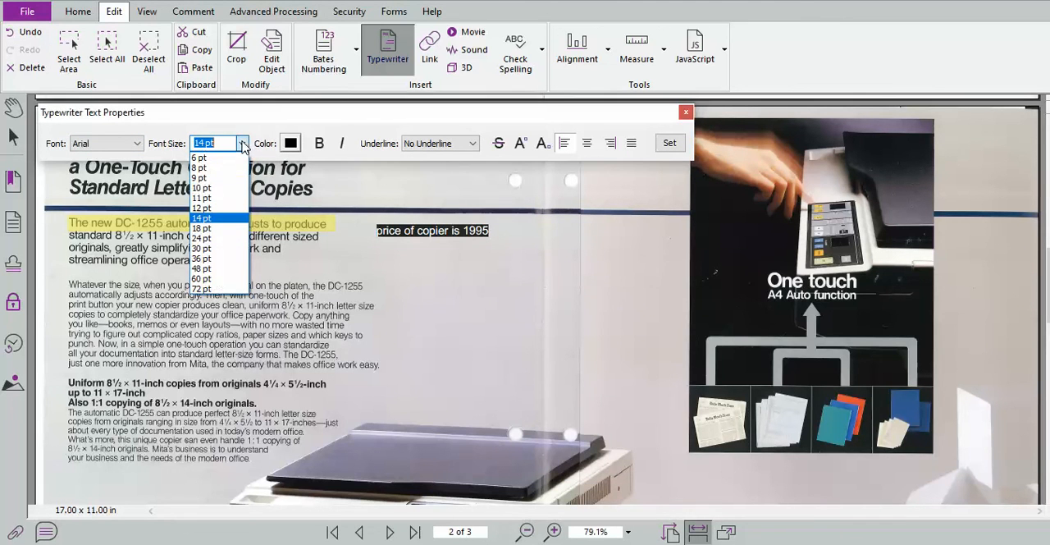
left_click(203, 249)
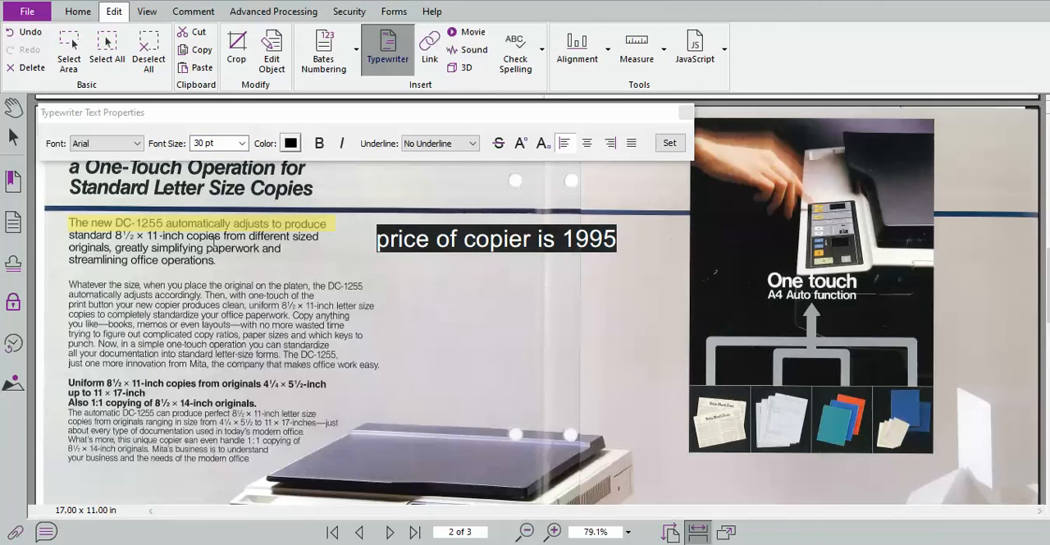
Make the "price of copier is 1995" text yellow and bold.
left_click(291, 144)
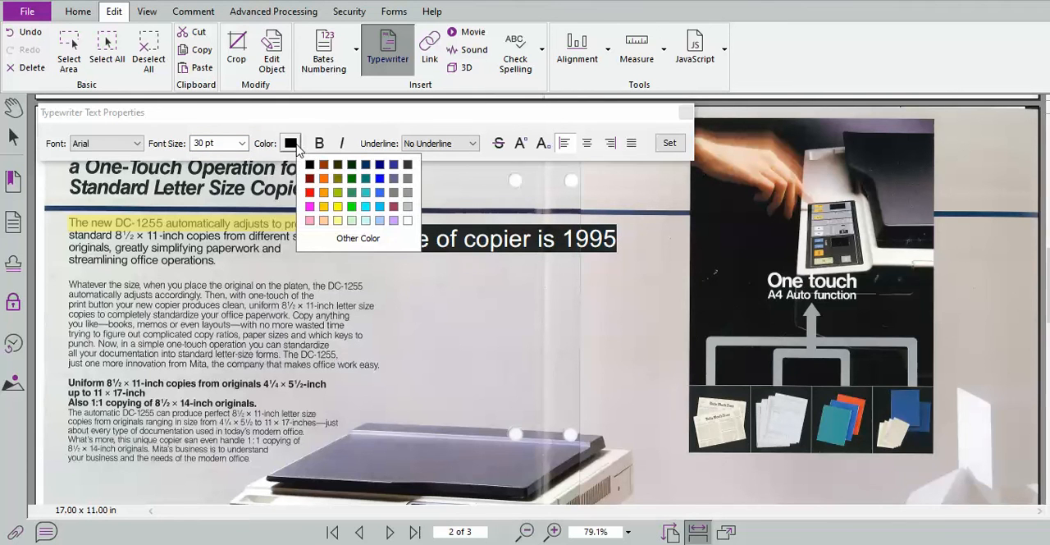
left_click(337, 207)
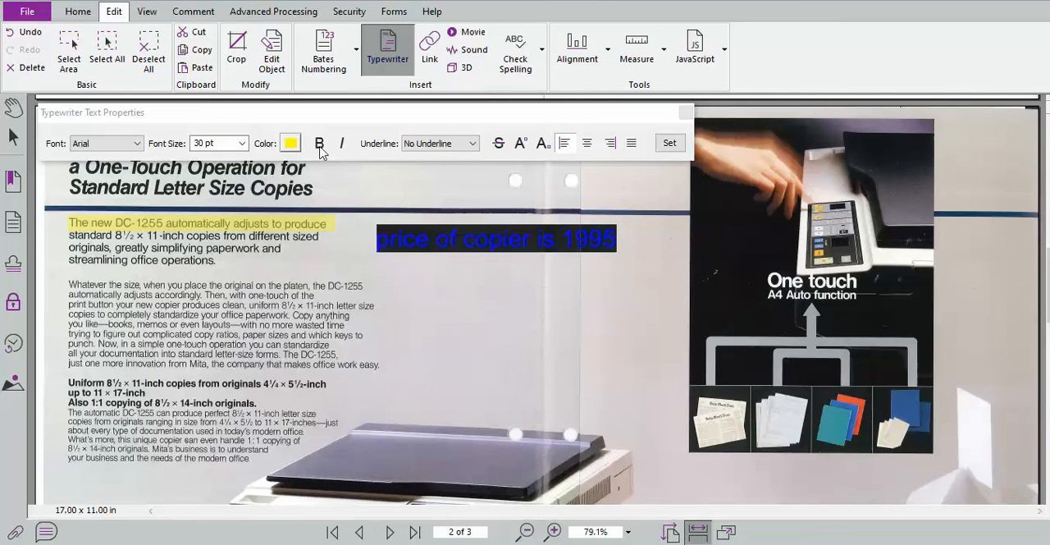
left_click(419, 279)
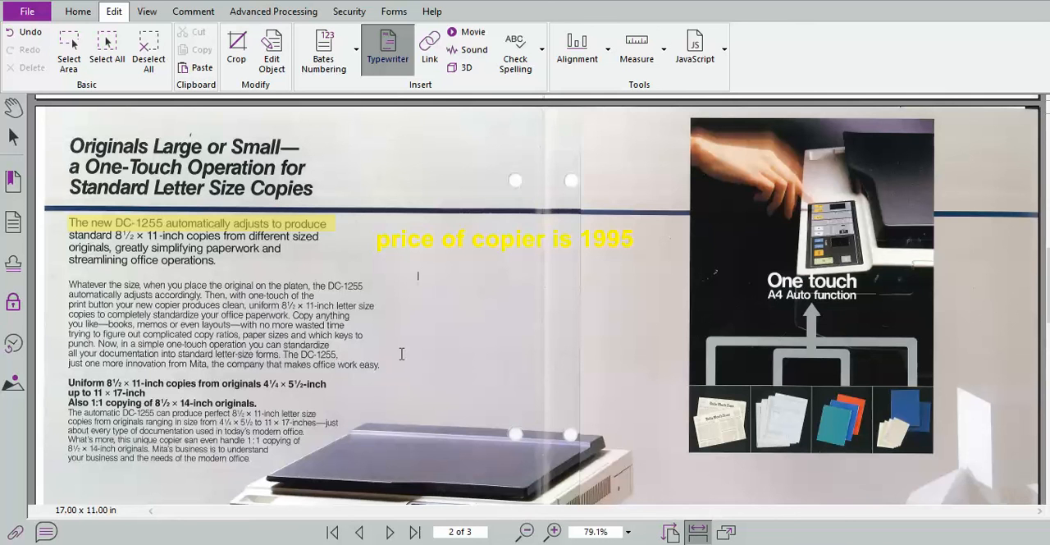
Add the typewriter text "this is a great copier" above the DC-1255 copier photo on page 1.
scroll(401, 353, "up", 10)
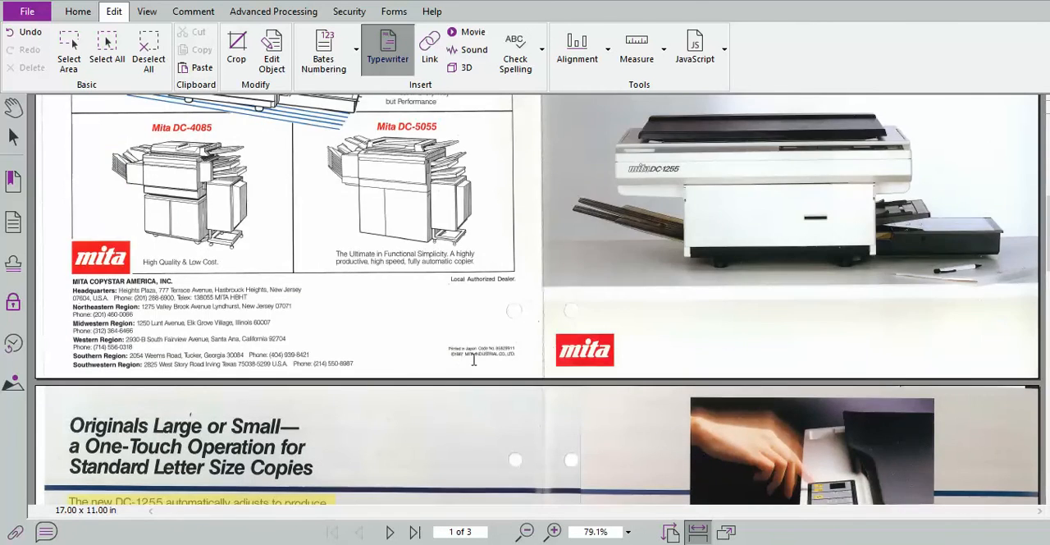
scroll(638, 342, "down", 3)
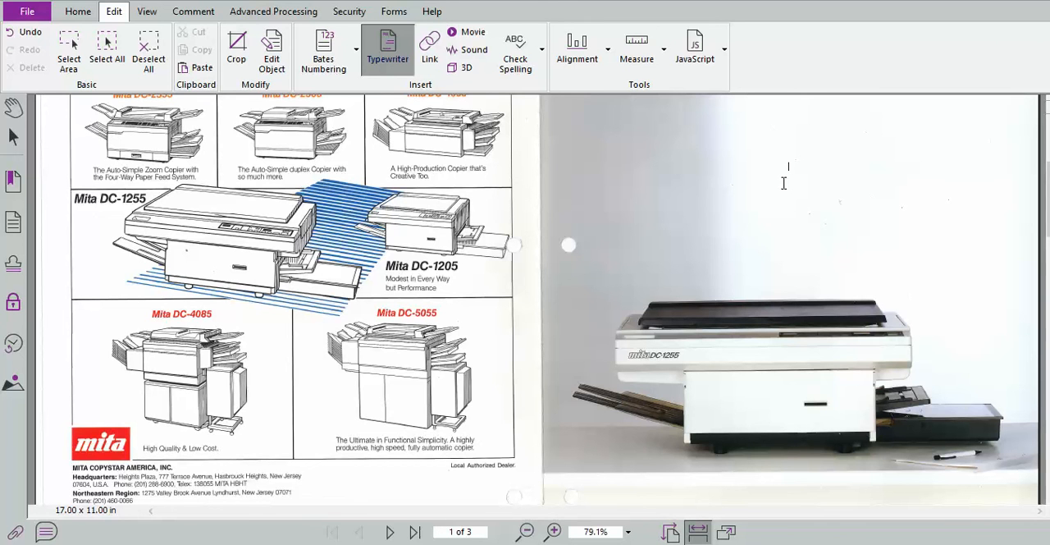
type("this")
key("BackSpace")
key("BackSpace")
key("BackSpace")
key("BackSpace")
type("this is a great copier")
left_click(783, 167)
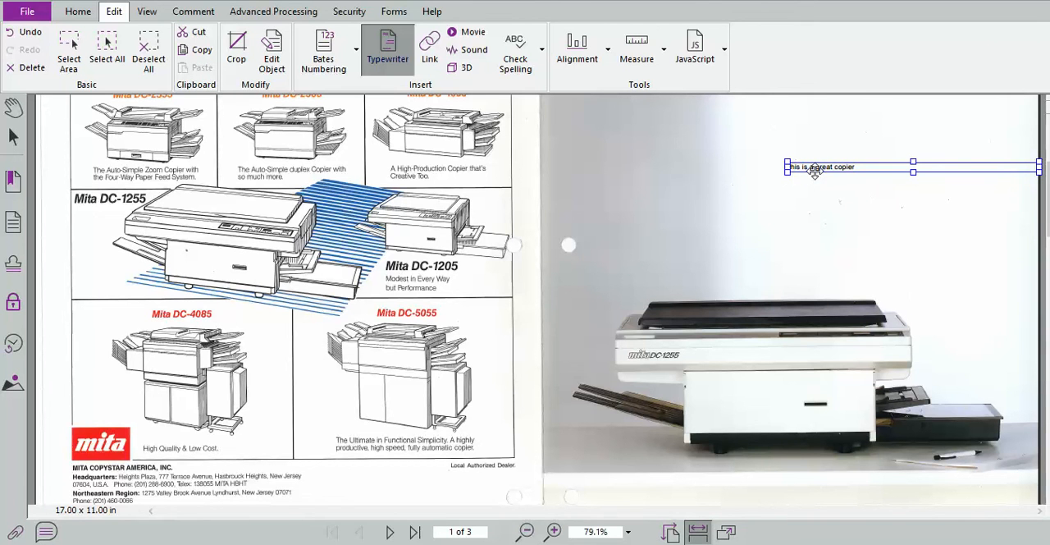
Enlarge the "this is a great copier" text to a font size of 30 pt and select its text box.
right_click(815, 170)
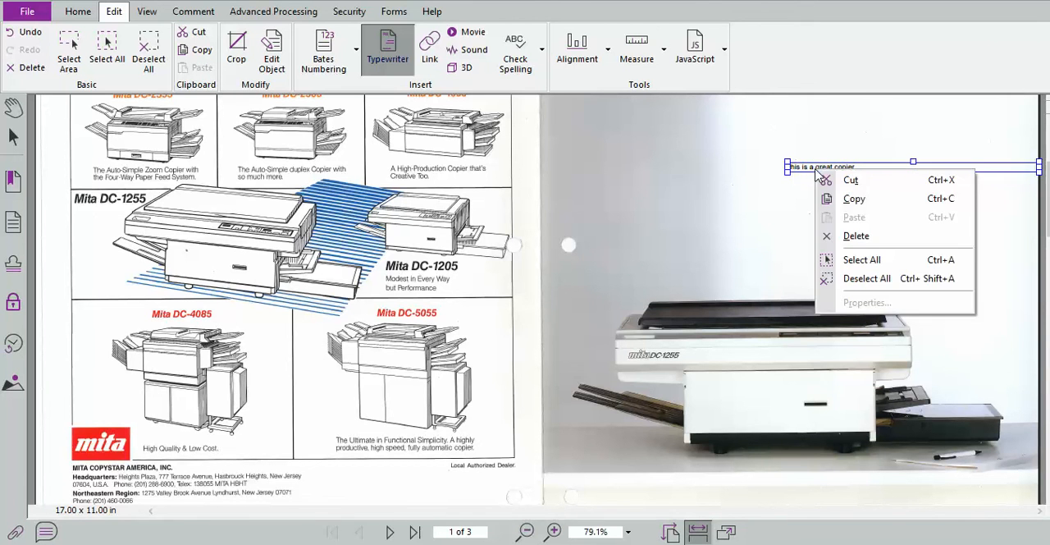
left_click(815, 164)
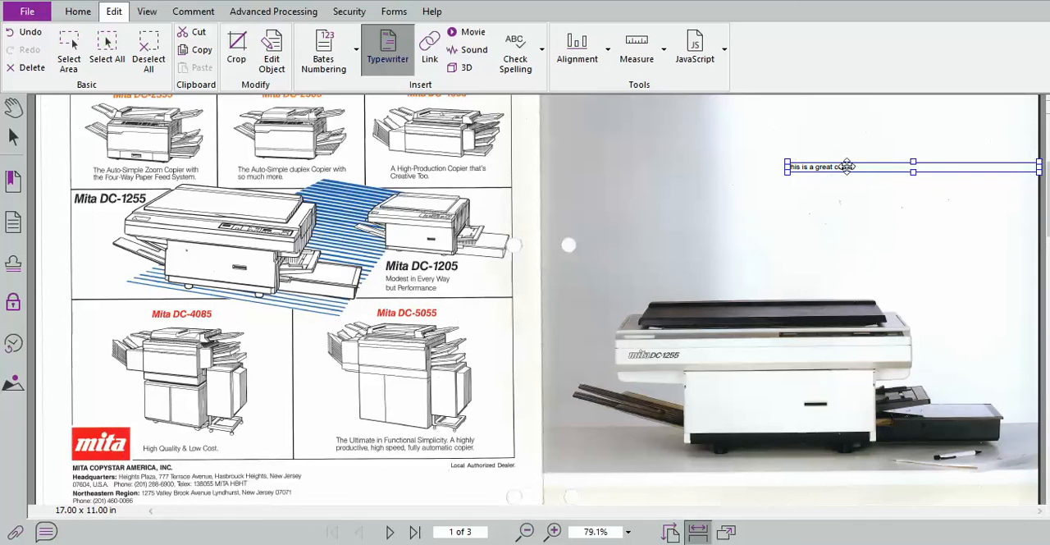
left_click(854, 167)
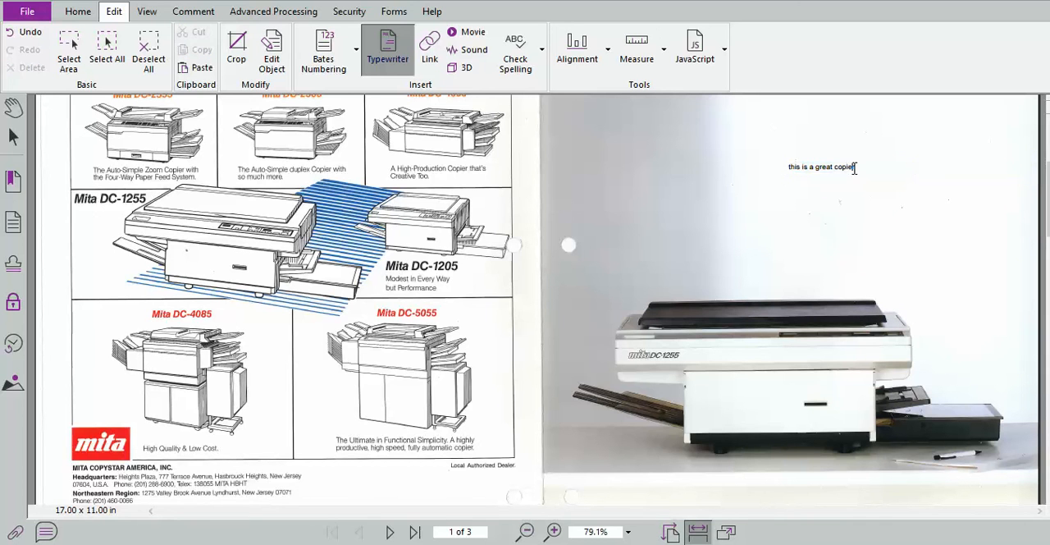
left_click_drag(854, 167, 785, 169)
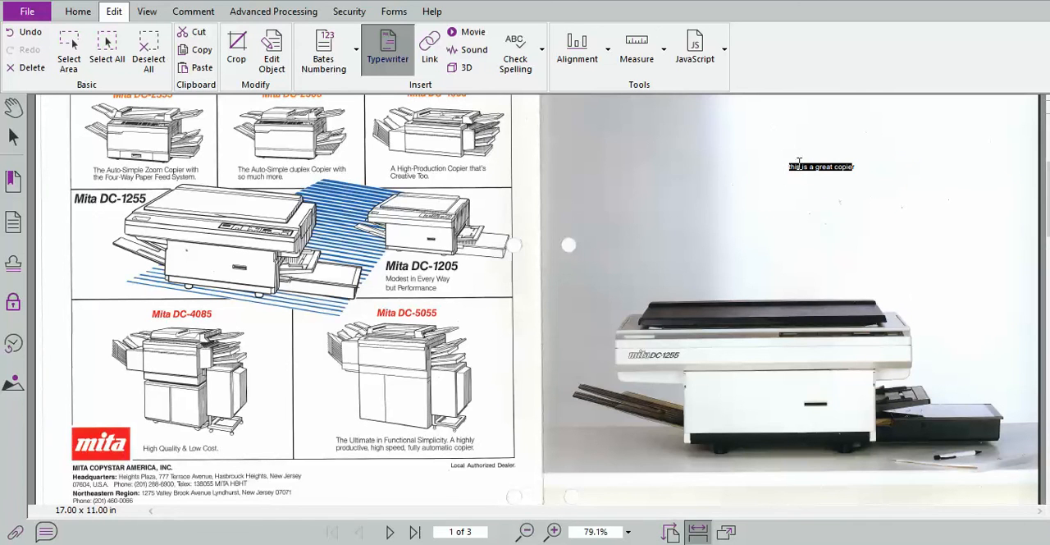
right_click(800, 169)
left_click(838, 339)
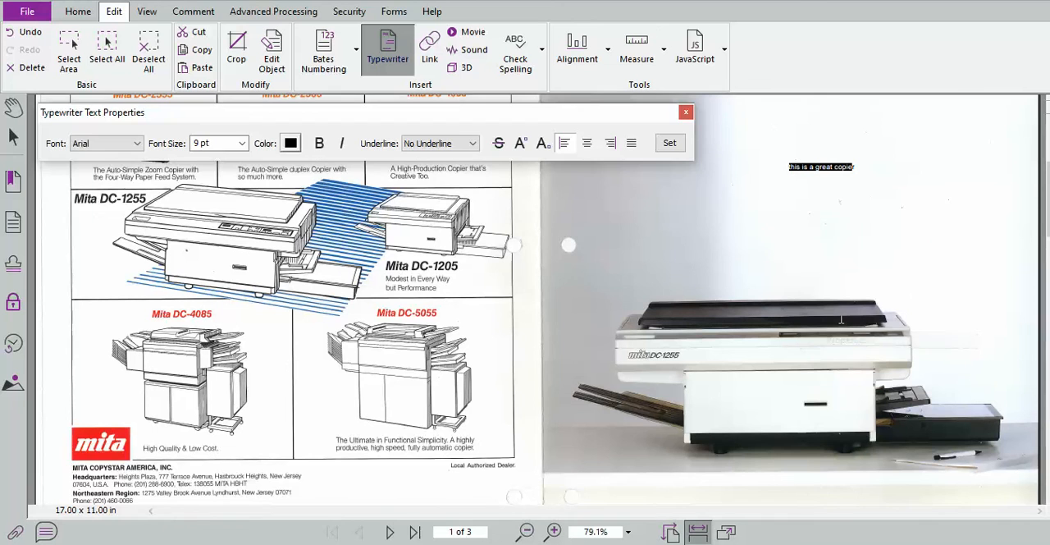
left_click(242, 143)
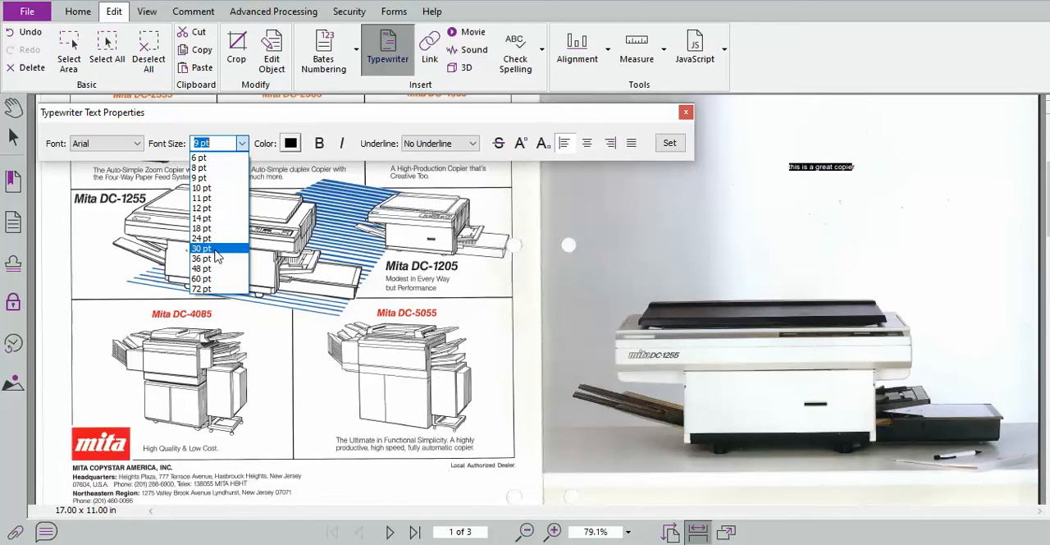
left_click(216, 251)
left_click(764, 226)
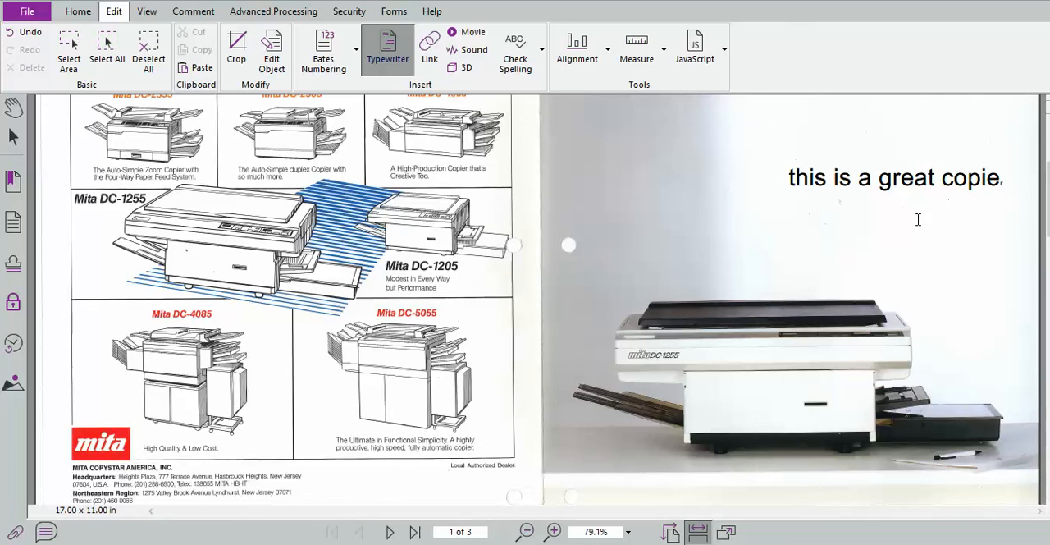
left_click(1009, 194)
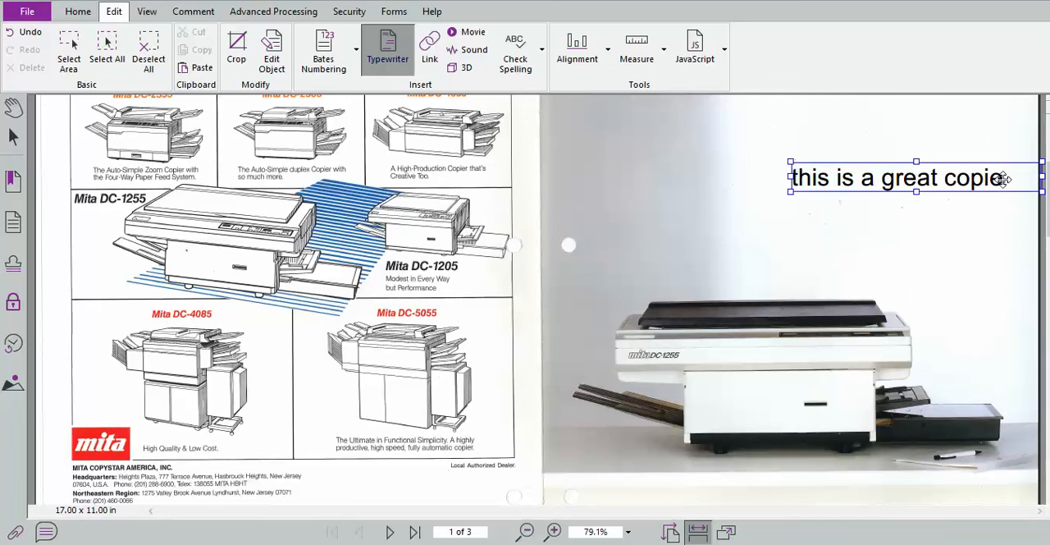